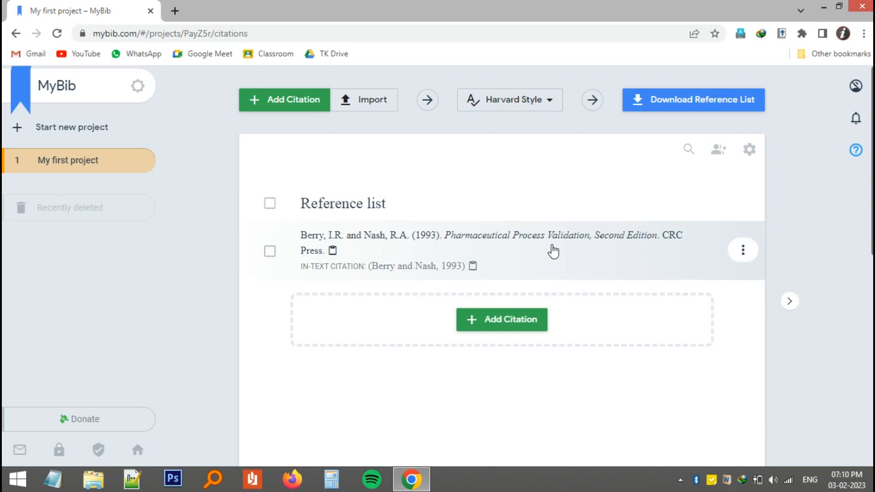
Browse the list of available citation styles, including the popular ones, and close it without changing the style.
left_click(534, 96)
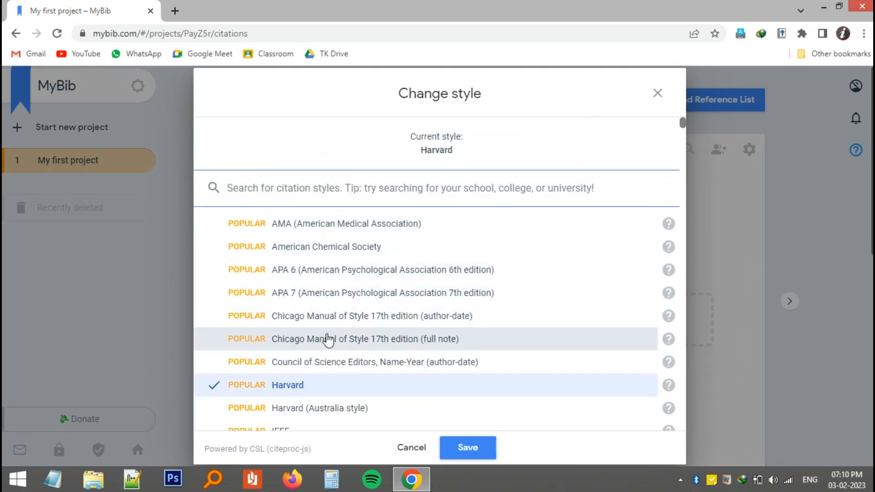
scroll(289, 130, "down", 6)
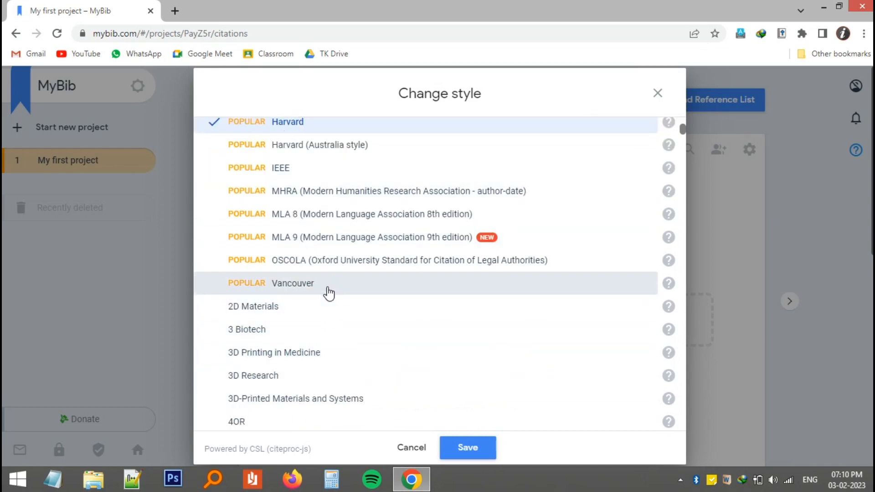
left_click_drag(682, 131, 681, 115)
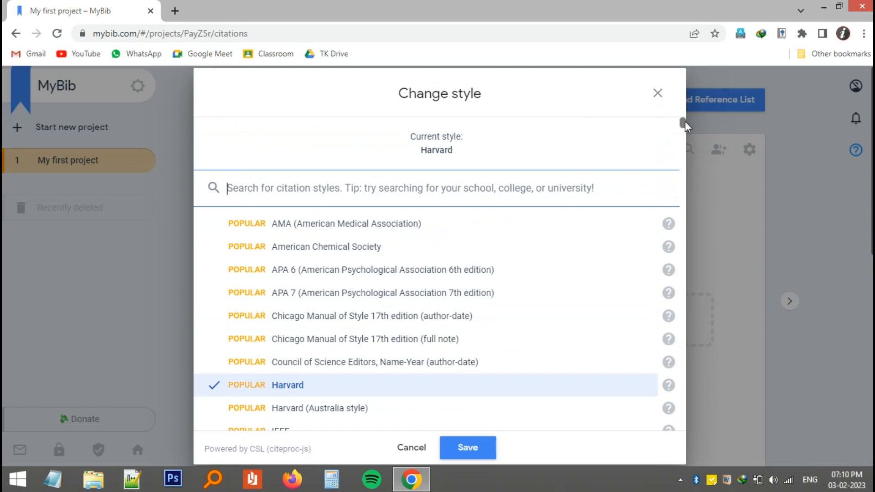
mouse_move(685, 122)
left_mouse_down()
mouse_move(682, 260)
mouse_move(682, 121)
left_mouse_up()
left_click(657, 96)
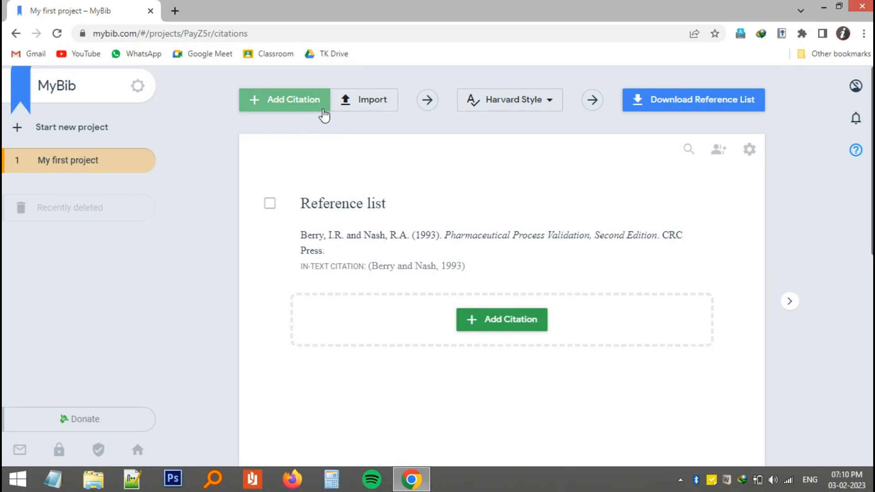
Start a new citation, dismiss the source-type tip and look over the full list of source types.
left_click(323, 110)
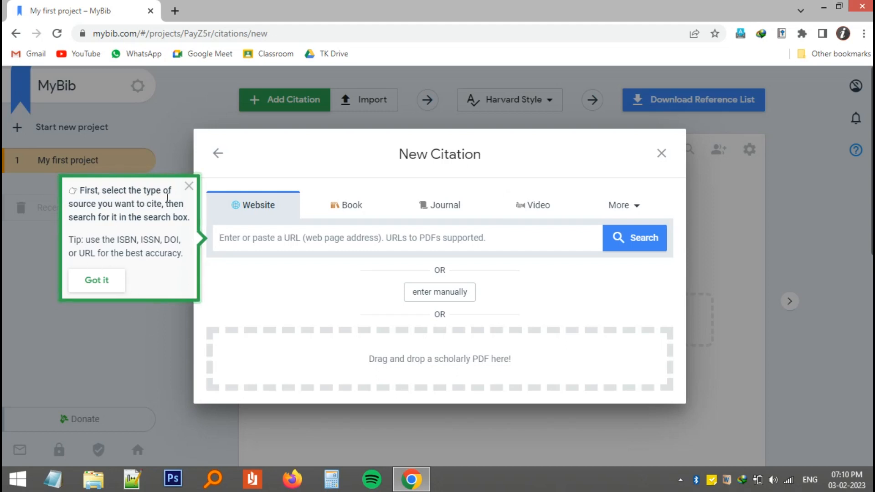
left_click(91, 288)
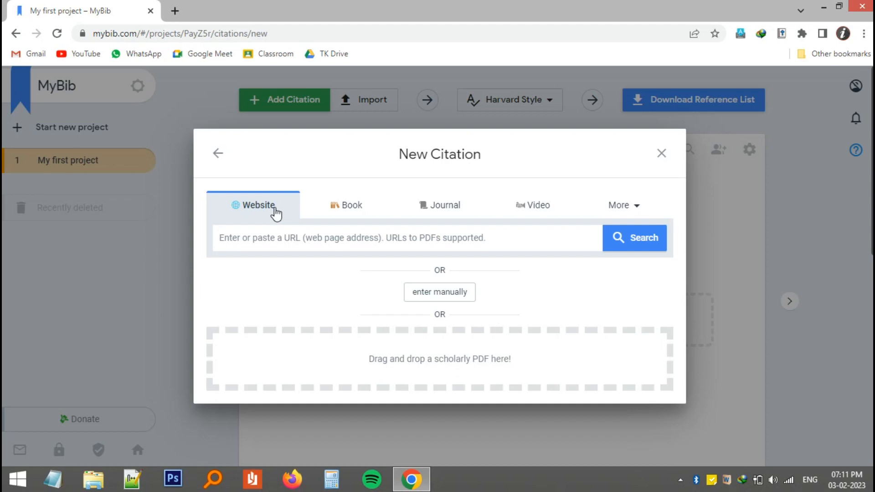
left_click(624, 204)
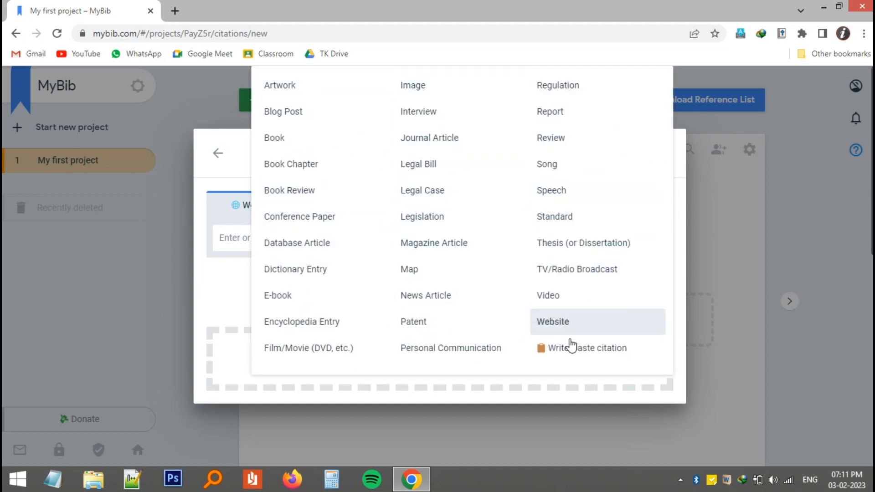
left_click(236, 273)
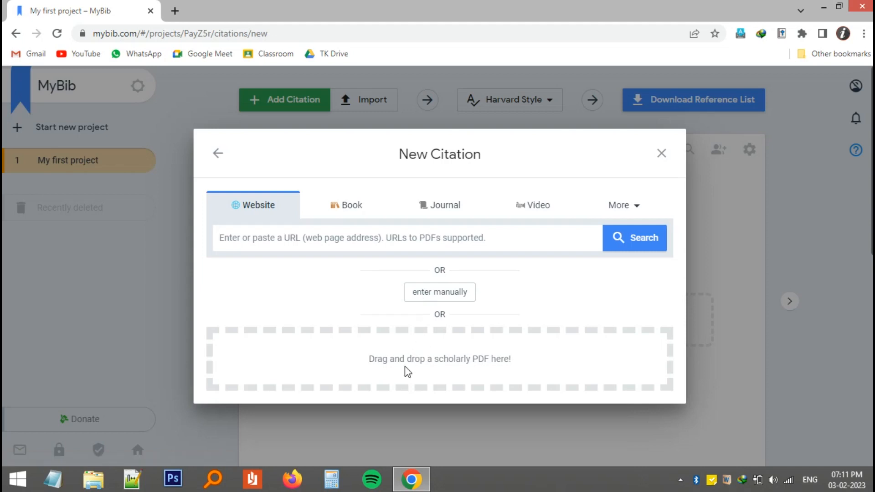
left_click(358, 211)
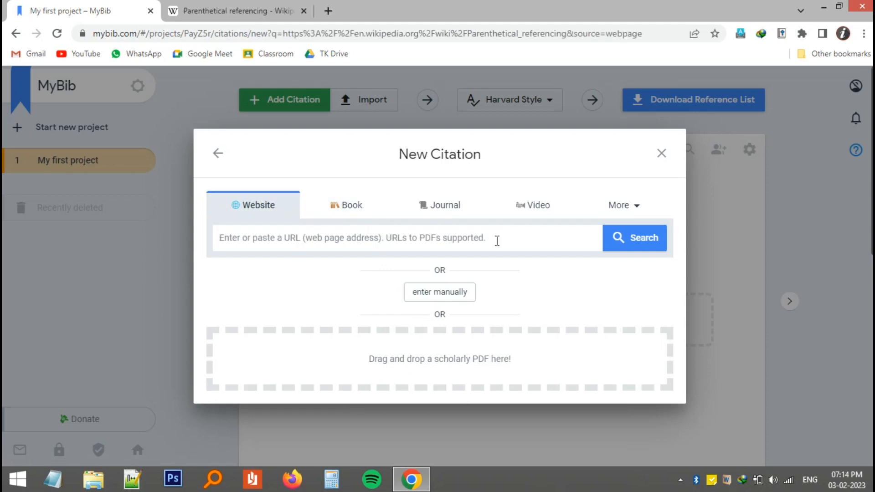
Copy the URL of the Wikipedia article Parenthetical referencing and search for it as a website source in the new citation.
left_click(239, 10)
left_click(249, 34)
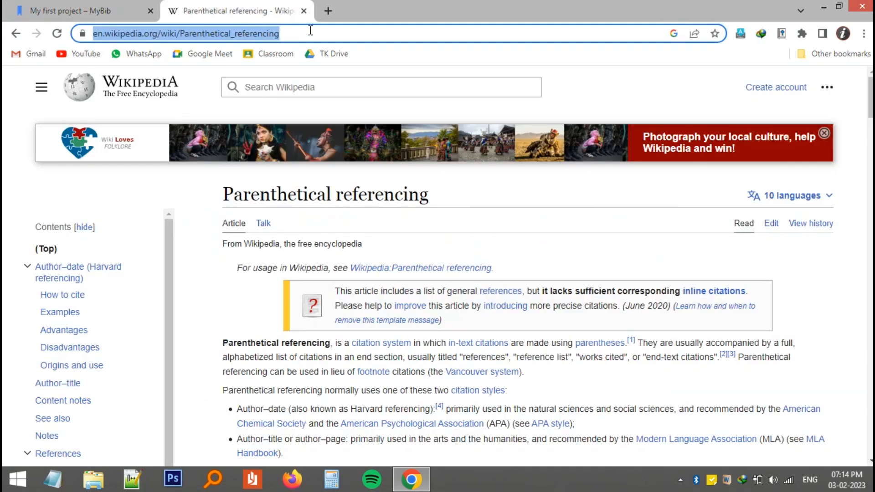
key("ctrl+c")
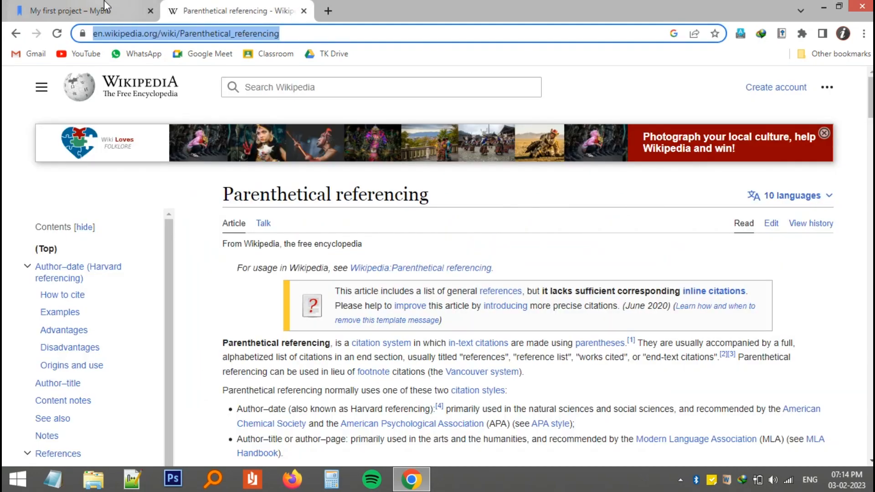
left_click(91, 10)
key("ctrl+v")
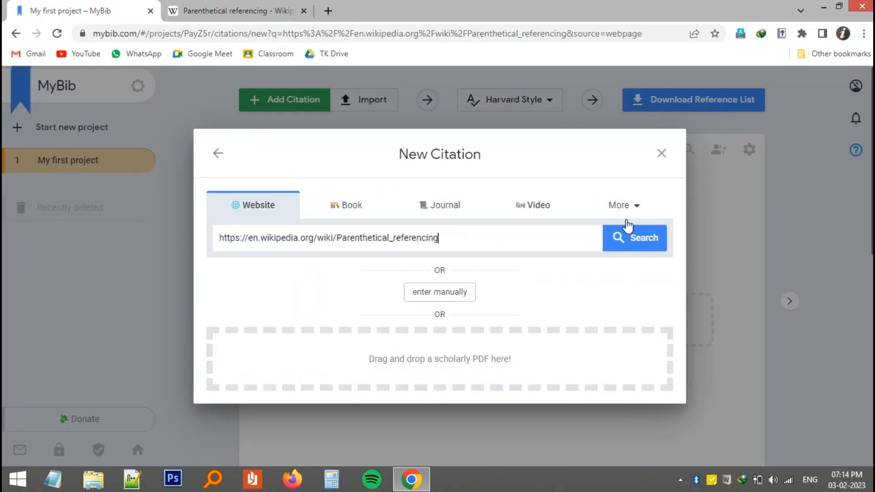
left_click(639, 246)
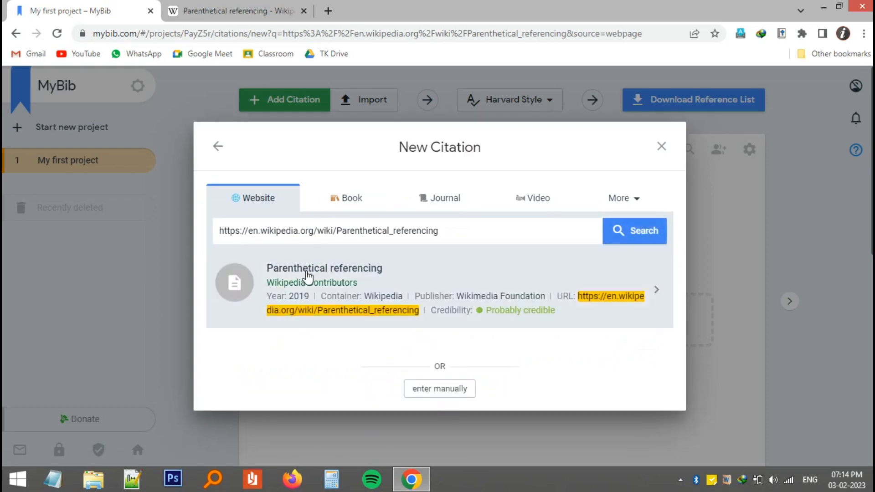
Choose the Parenthetical referencing result, review its prefilled details and save it as a website citation.
left_click(353, 279)
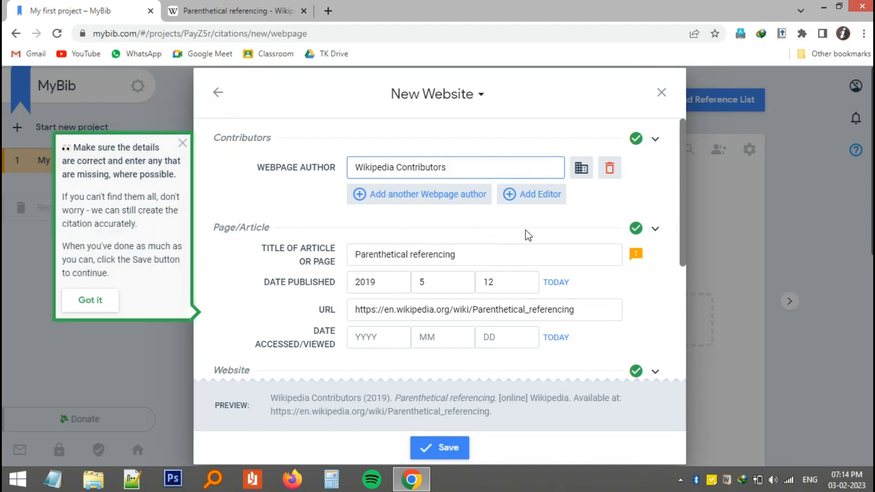
left_click_drag(685, 246, 677, 364)
scroll(680, 259, "up", 5)
left_click(183, 145)
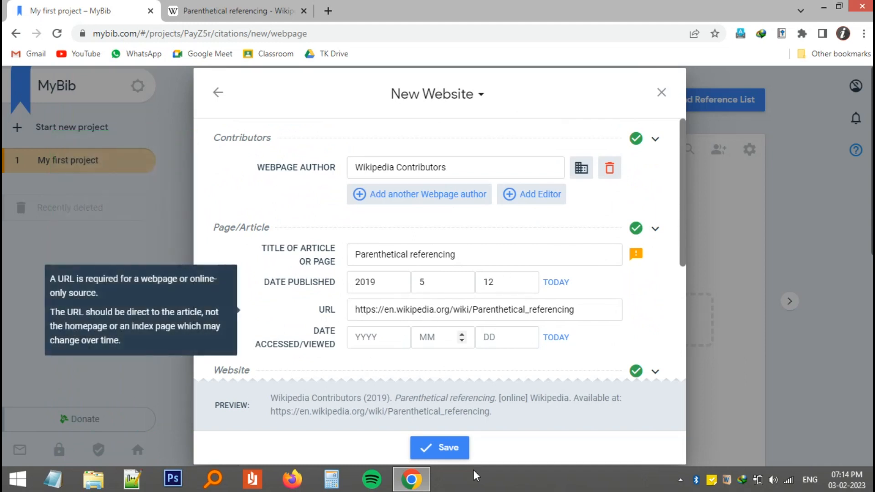
left_click(440, 453)
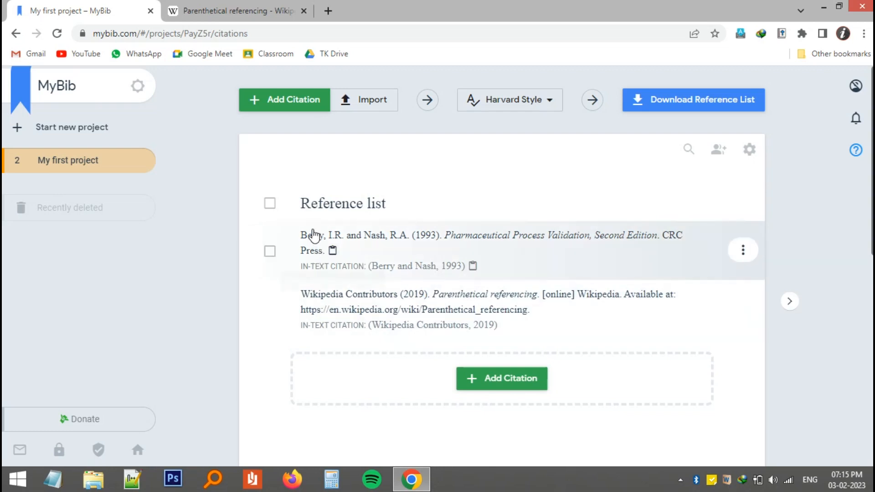
Start a book citation, search for Pharmacology with the author's name, and choose the 2015 edition of Essentials of medical pharmacology.
left_click(280, 116)
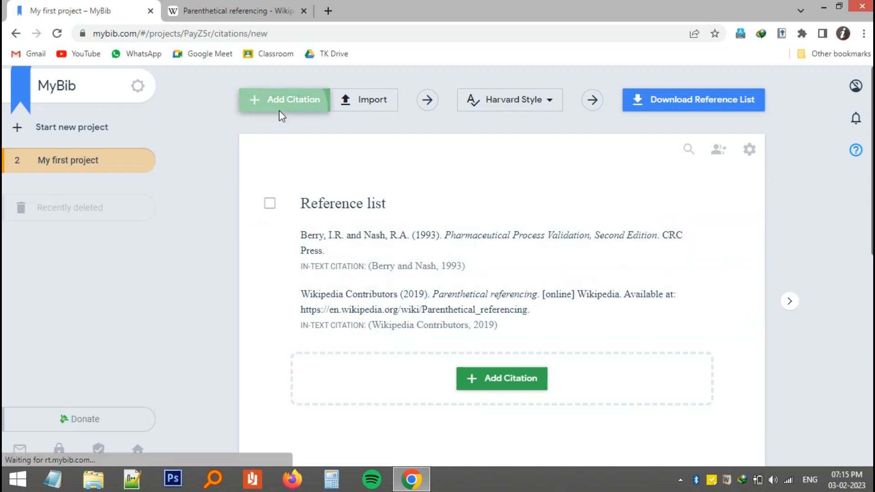
left_click(351, 208)
left_click(325, 241)
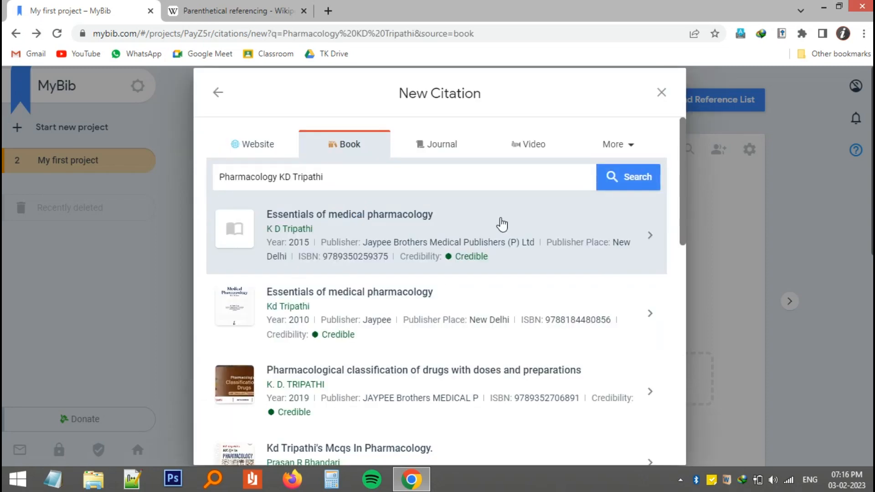
mouse_move(447, 257)
left_click(350, 224)
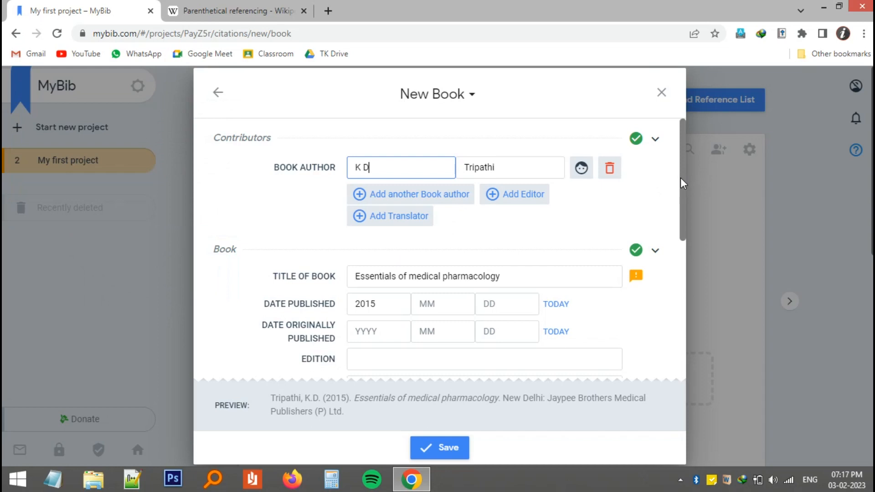
Review the book's publication details, save the citation to the reference list and dismiss the account reminder.
scroll(683, 267, "down", 1)
scroll(684, 268, "down", 4)
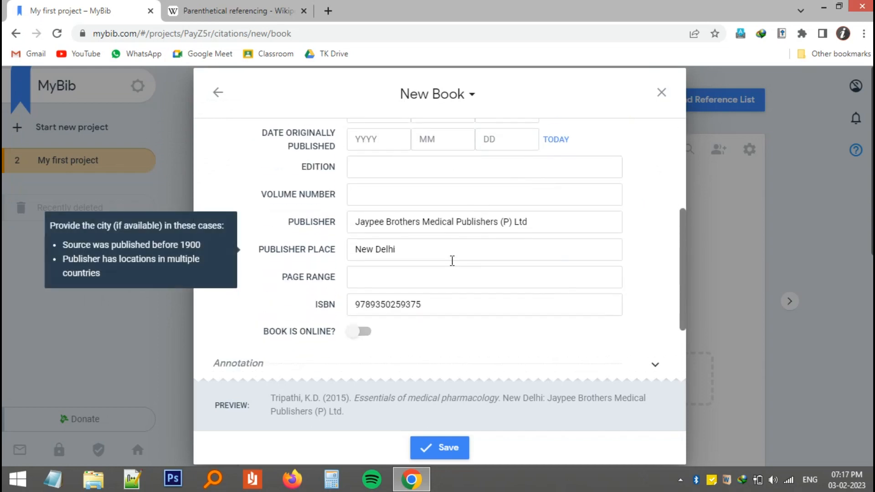
left_click(437, 449)
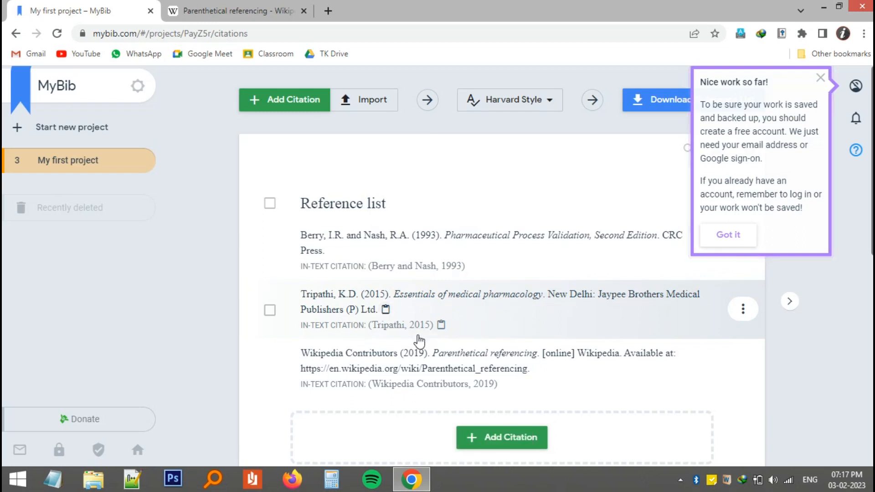
left_click(822, 80)
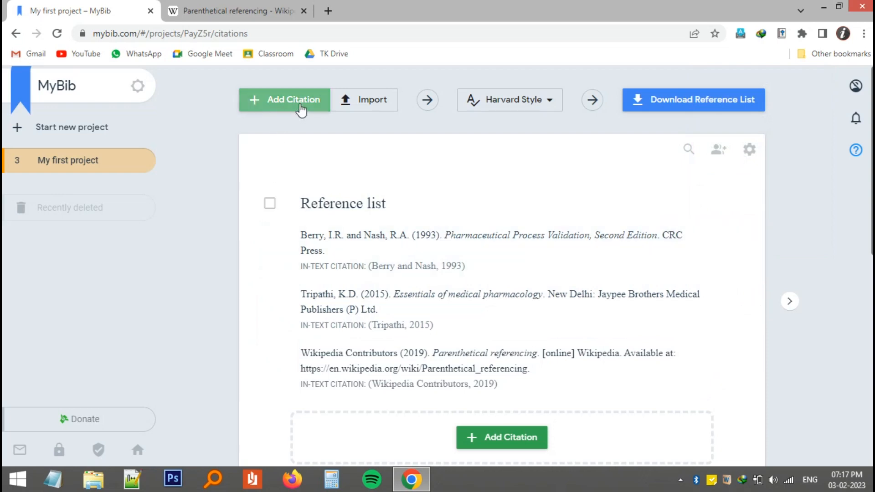
Change the project's citation style to Vancouver and dismiss the tip about reordering citations.
left_click(486, 99)
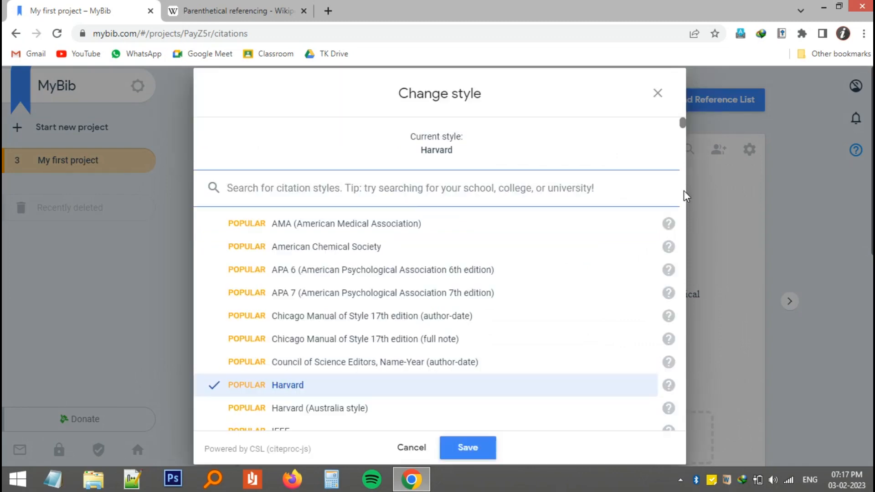
mouse_move(682, 121)
left_mouse_down()
mouse_move(682, 139)
mouse_move(682, 122)
left_mouse_up()
left_click(283, 403)
left_click(462, 451)
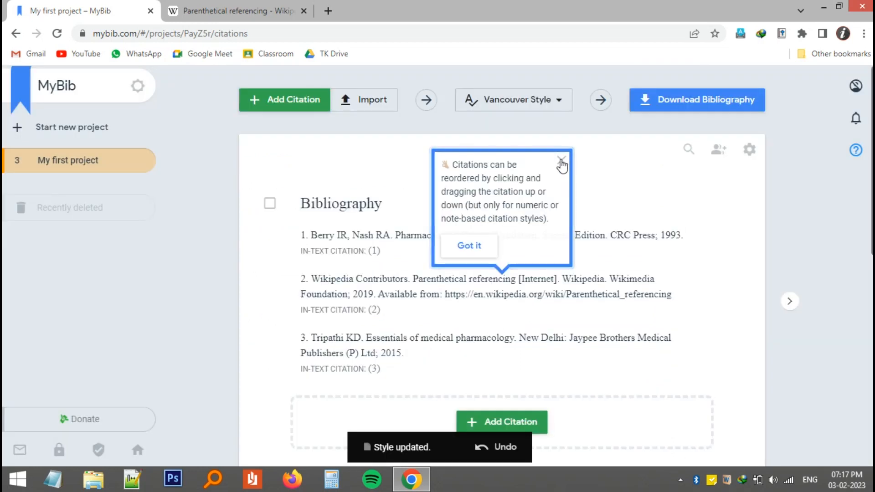
left_click(562, 162)
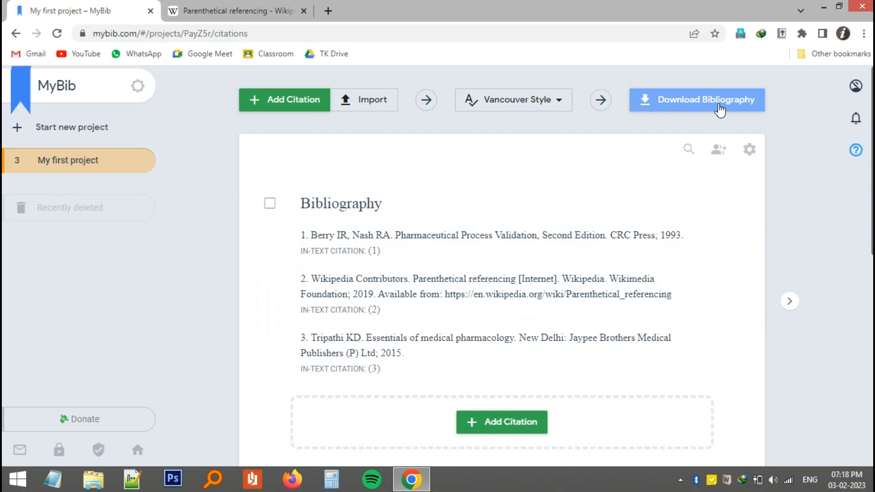
View the current page's citation and the style selection in the MyBib Citation Generator extension, then close the extension.
left_click(782, 34)
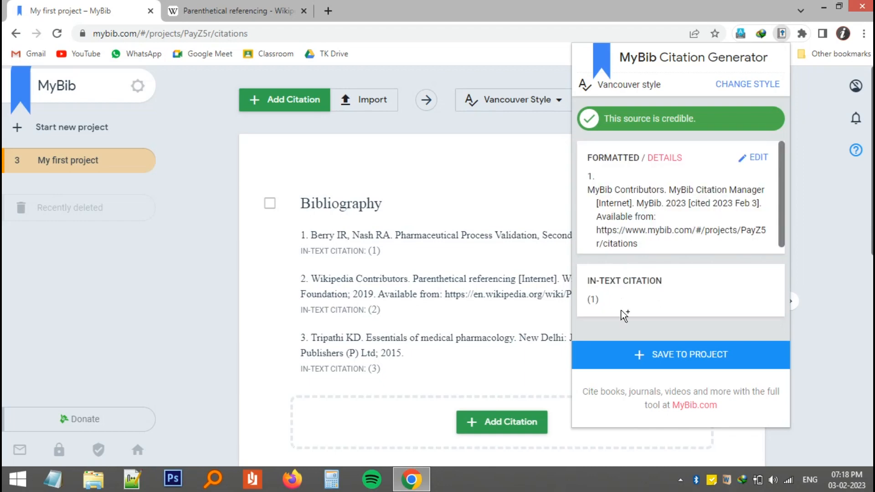
left_click(764, 84)
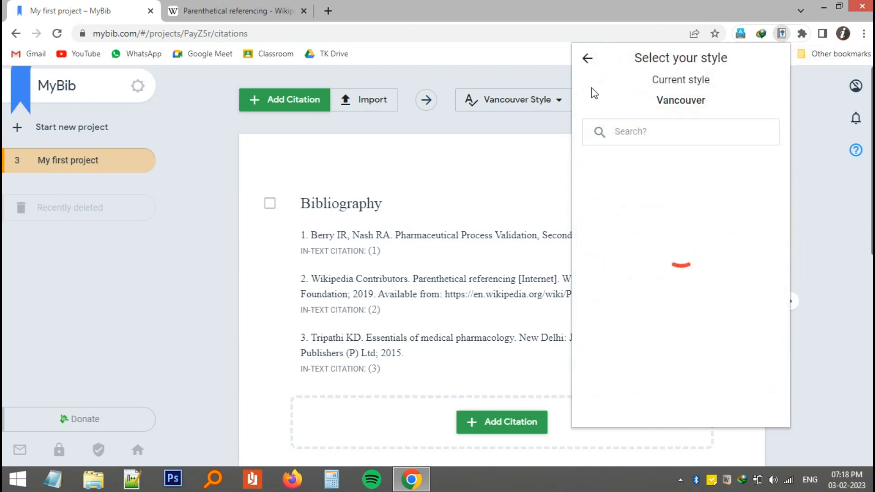
left_click(587, 58)
left_click(802, 213)
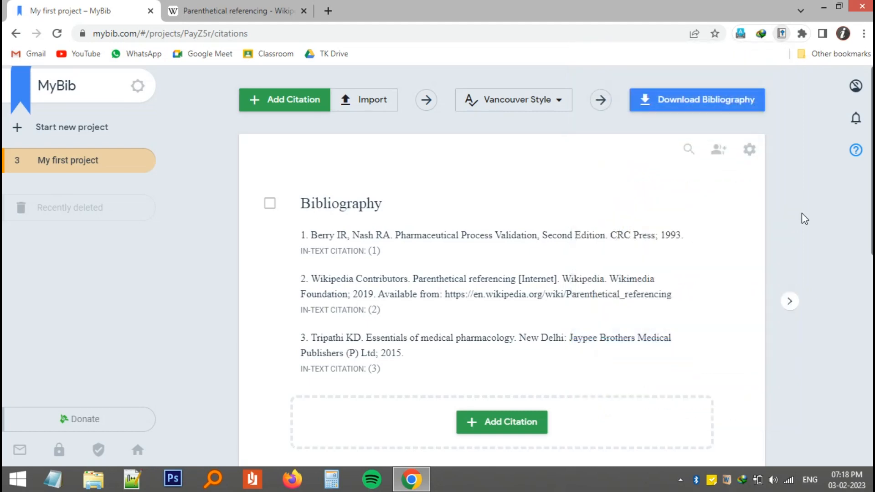